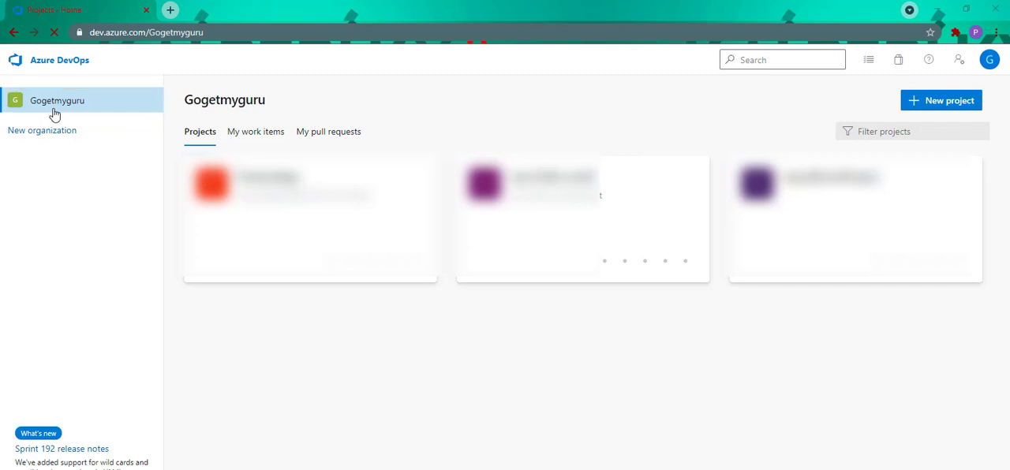
Create a public Azure DevOps project named "Sum Of Two Numbers" with the description "sum of two java project"
{"action": "left_click", "coordinate": [926, 107]}
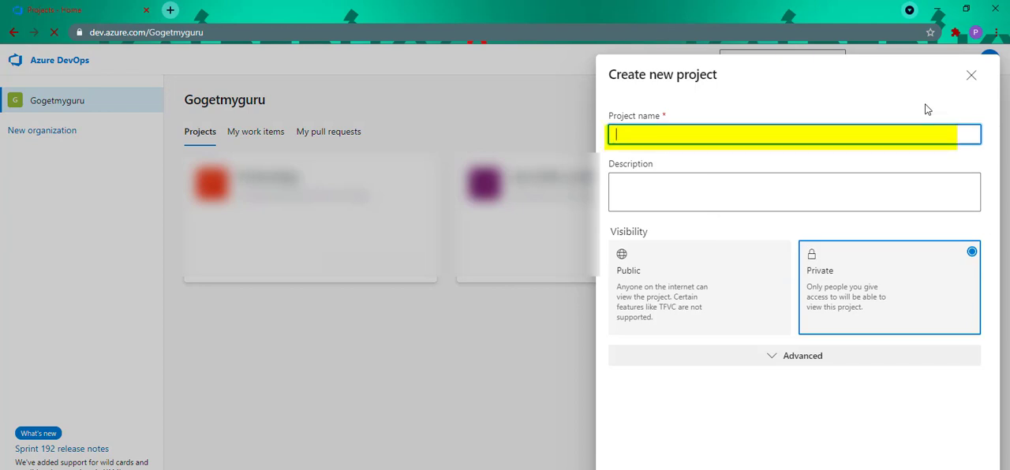
{"action": "type", "text": "Sum Of Two"}
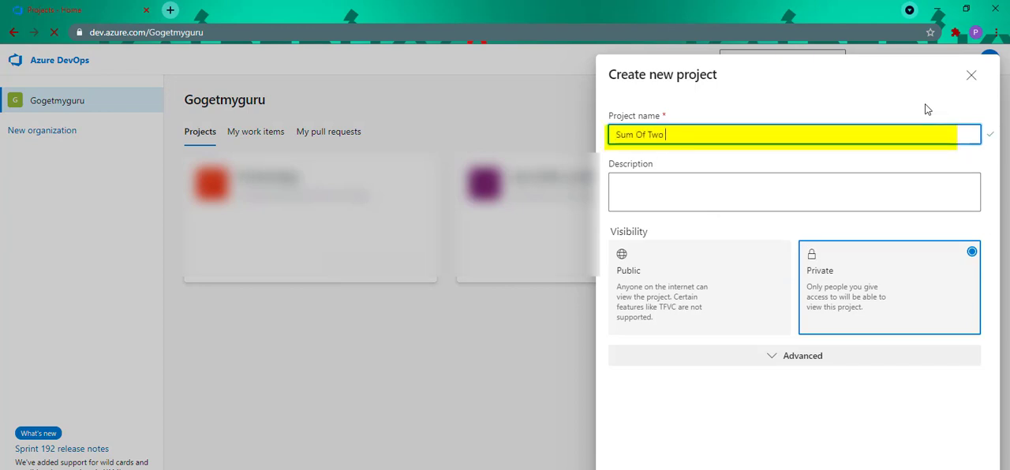
{"action": "type", "text": " Numbers"}
{"action": "key", "text": "Tab"}
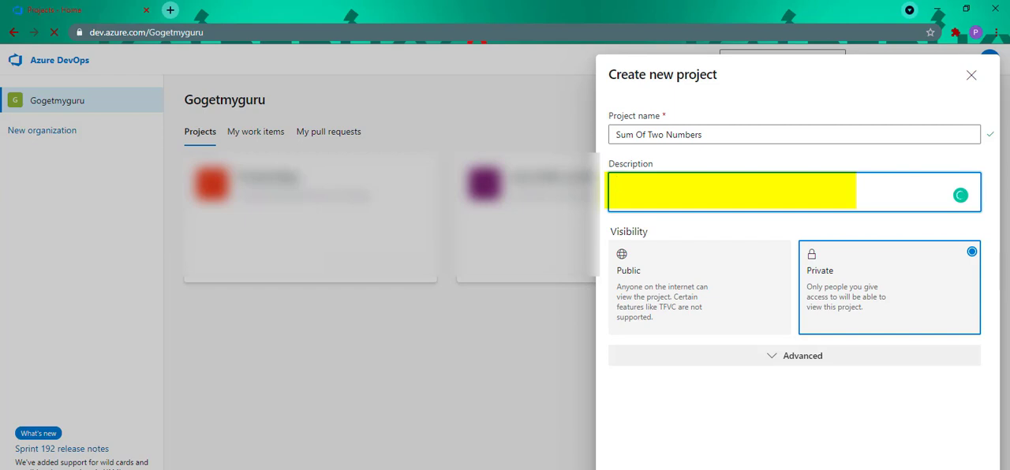
{"action": "type", "text": "sum of two java project"}
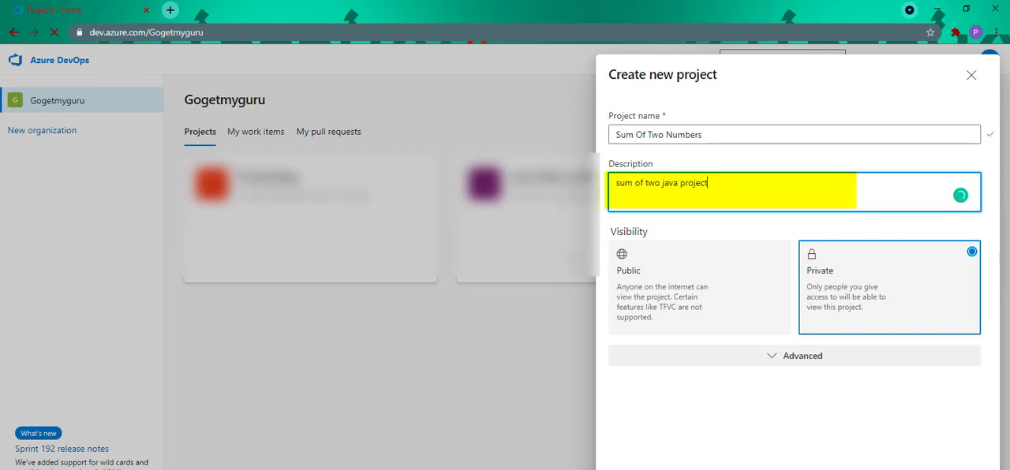
{"action": "left_click", "coordinate": [736, 301]}
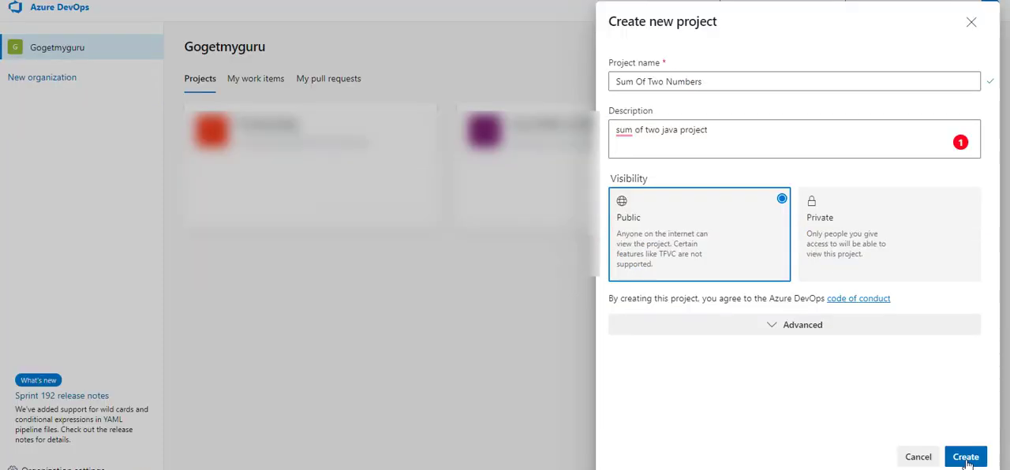
{"action": "left_click", "coordinate": [966, 458]}
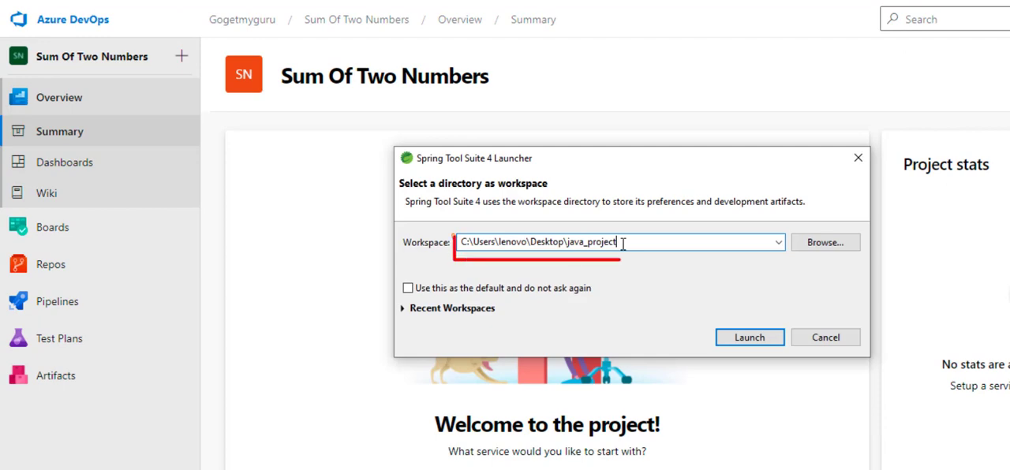
Launch Spring Tool Suite 4 with the Desktop\java_project workspace and create a Java project named "Sum Of Two Numbers"
{"action": "left_click_drag", "start_coordinate": [620, 243], "coordinate": [565, 246]}
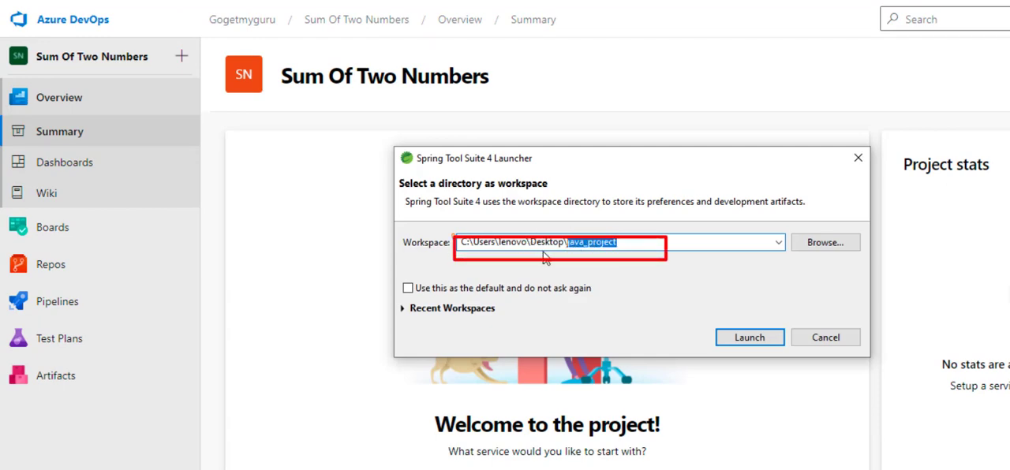
{"action": "left_click", "coordinate": [745, 340]}
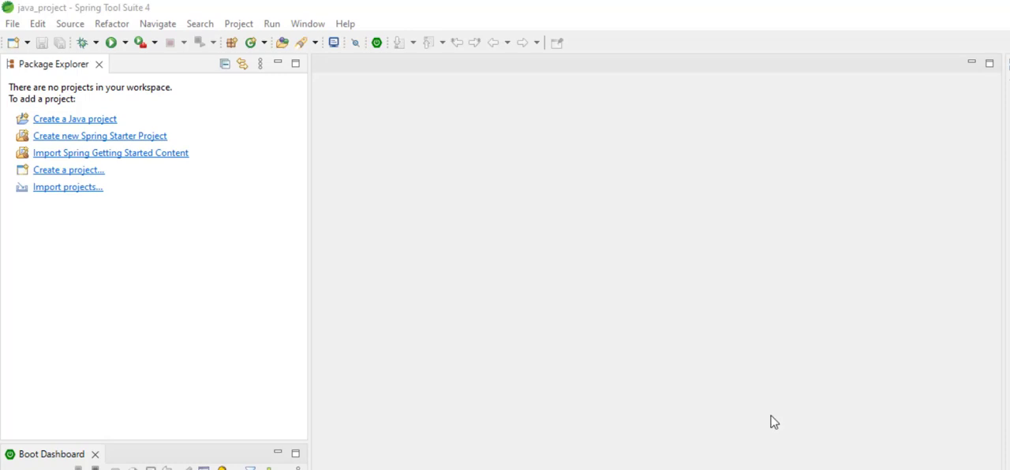
{"action": "left_click", "coordinate": [78, 121]}
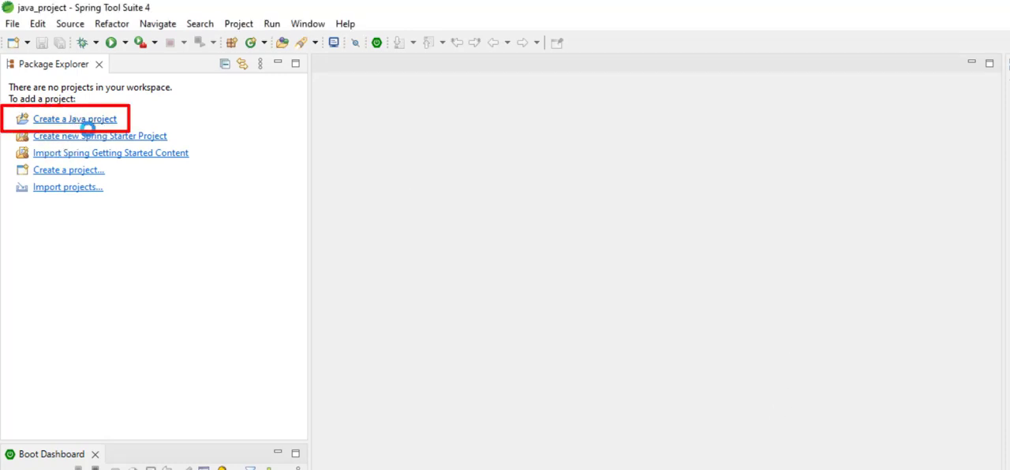
{"action": "type", "text": "Sum Of Two Numbers"}
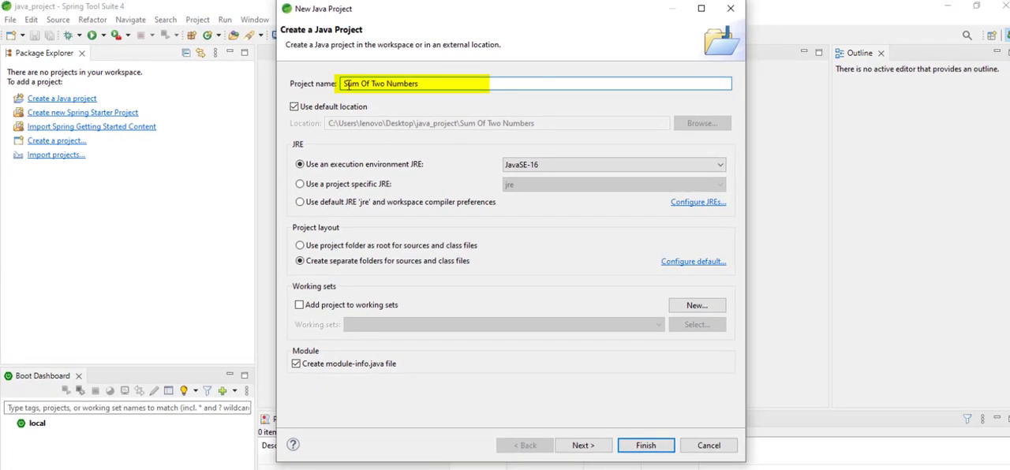
{"action": "left_click", "coordinate": [653, 447]}
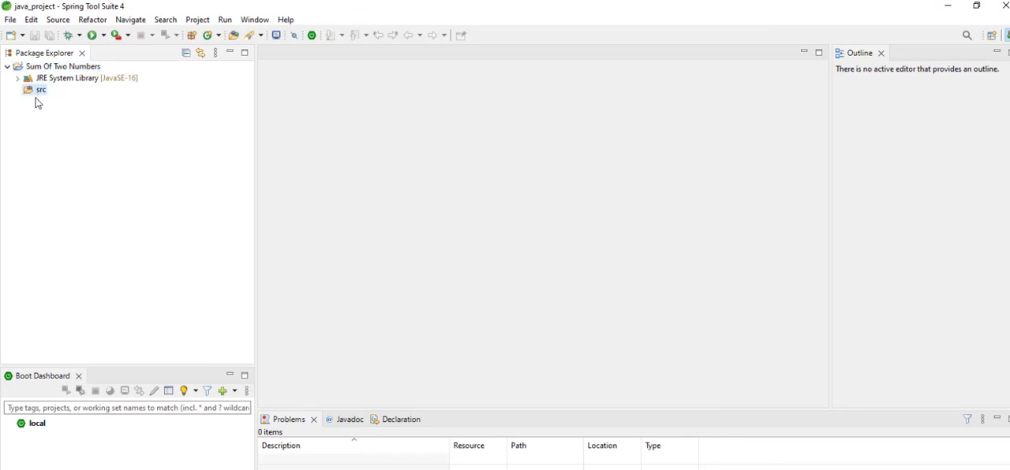
Add a class named SumOfTwoNumbers to the src folder, including the public static void main method stub
{"action": "right_click", "coordinate": [39, 93]}
{"action": "mouse_move", "coordinate": [130, 102]}
{"action": "left_click", "coordinate": [282, 175]}
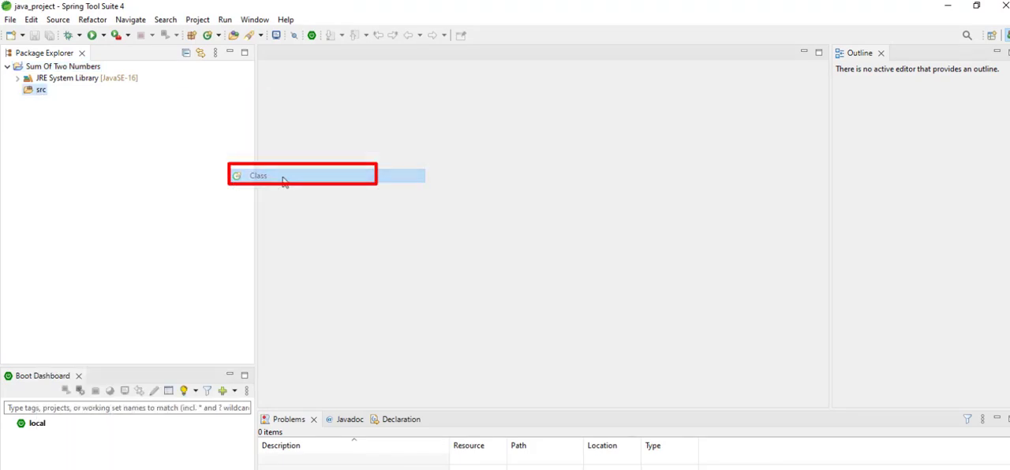
{"action": "type", "text": "SumOfTwoNumbers"}
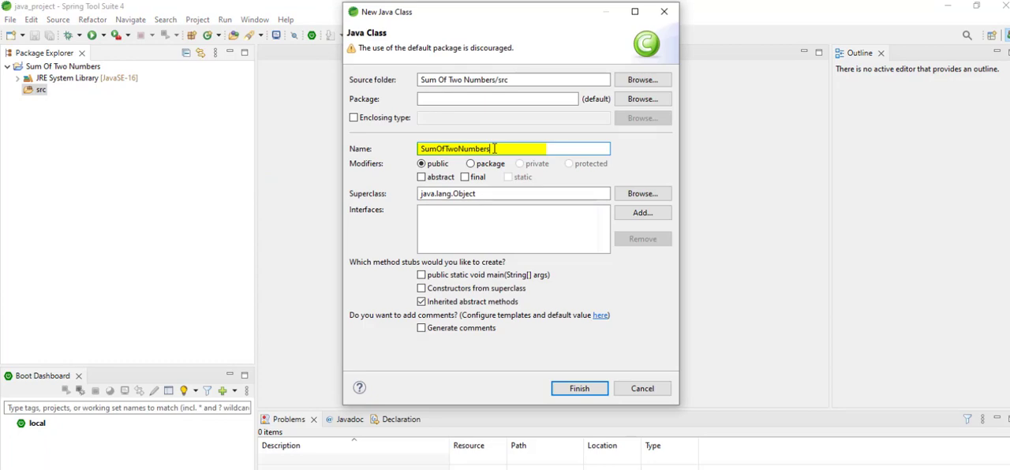
{"action": "left_click", "coordinate": [423, 276]}
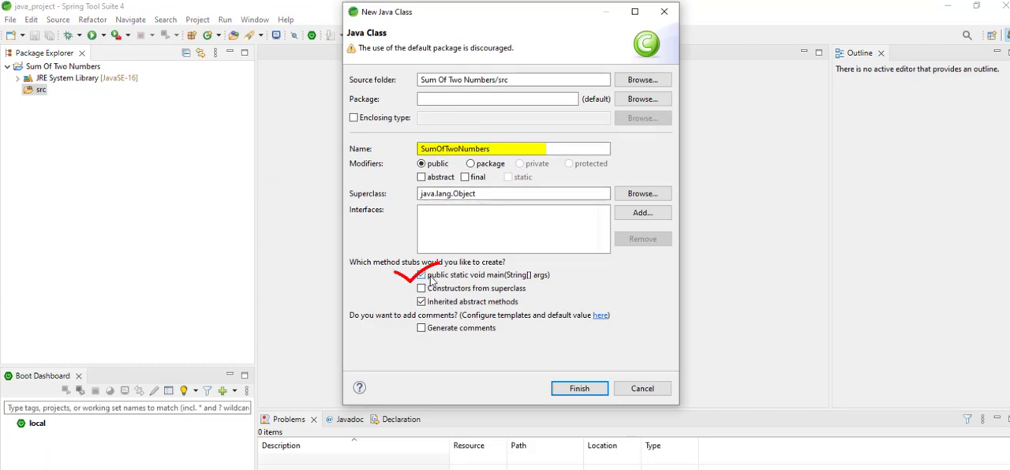
{"action": "left_click", "coordinate": [580, 389]}
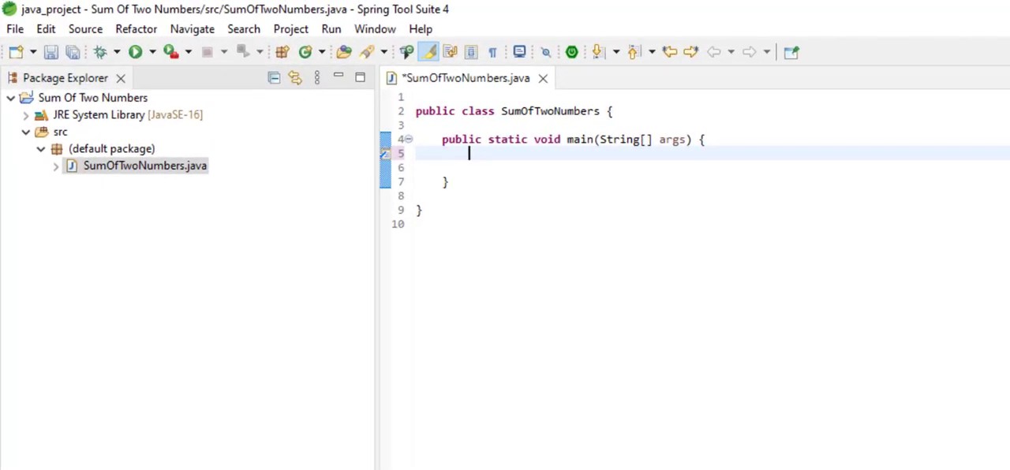
In the main method, declare the integers num1=2, num2=3 and result=num1+num2
{"action": "type", "text": "int num1"}
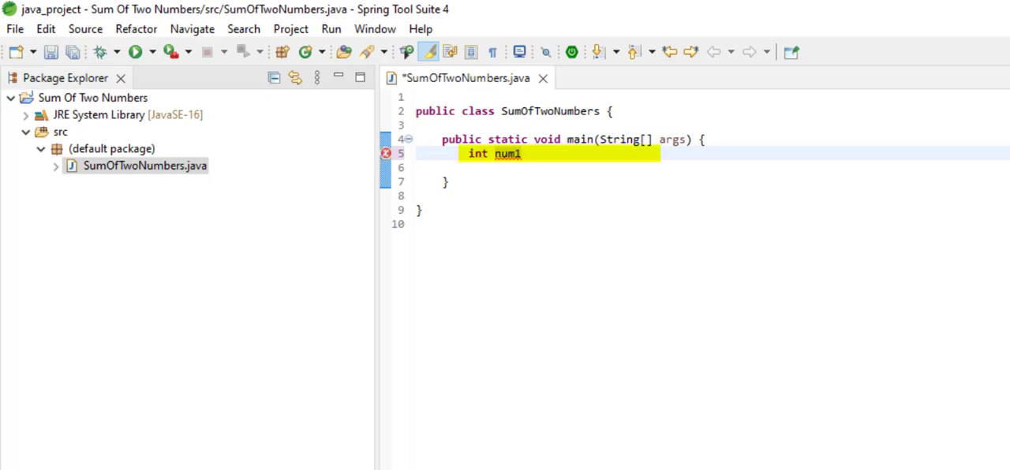
{"action": "type", "text": "=2;"}
{"action": "key", "text": "Return"}
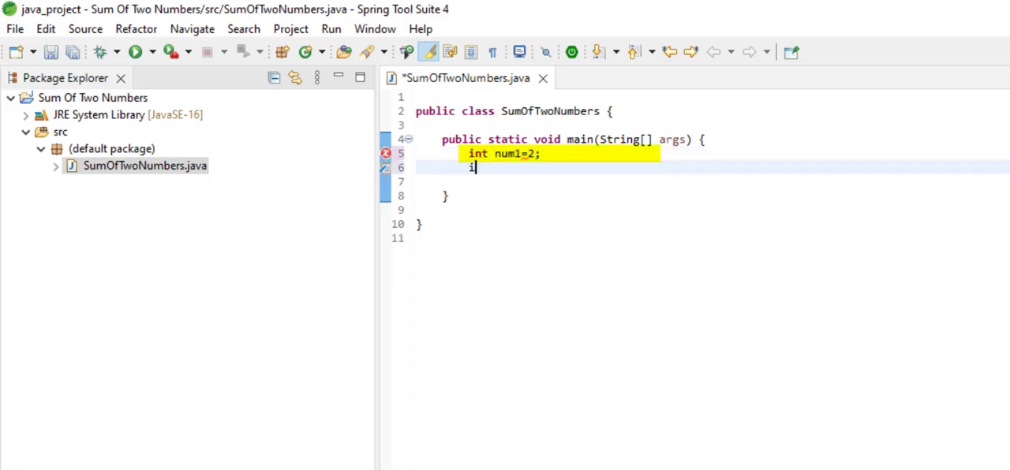
{"action": "type", "text": "int num2="}
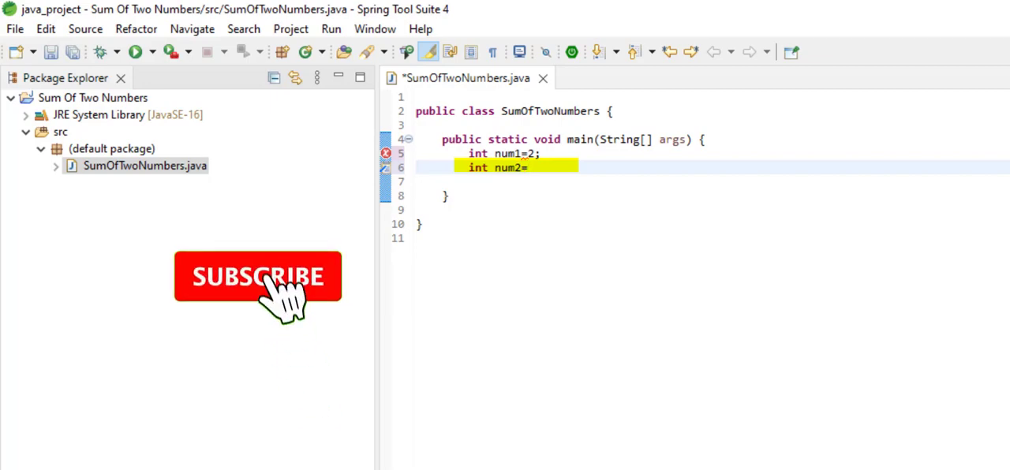
{"action": "type", "text": "3;"}
{"action": "key", "text": "Return"}
{"action": "type", "text": "int"}
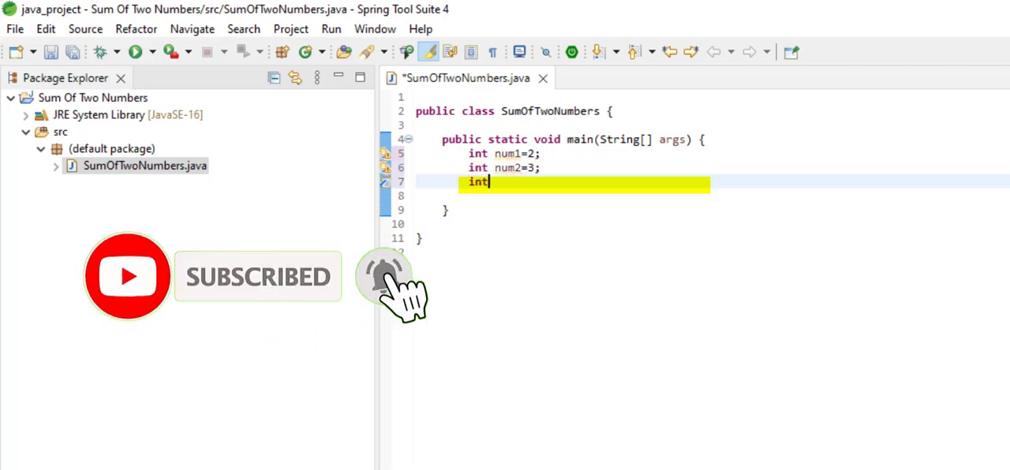
{"action": "type", "text": " result=num"}
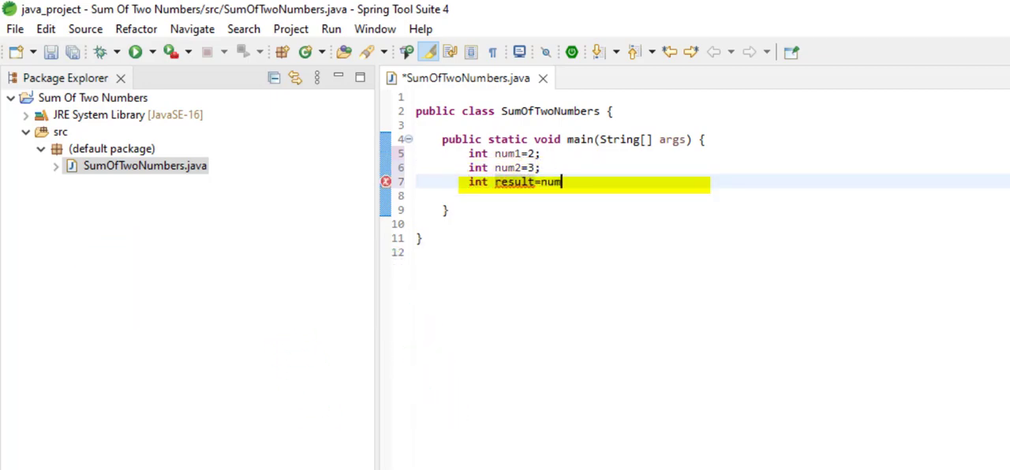
{"action": "type", "text": "1+num2;"}
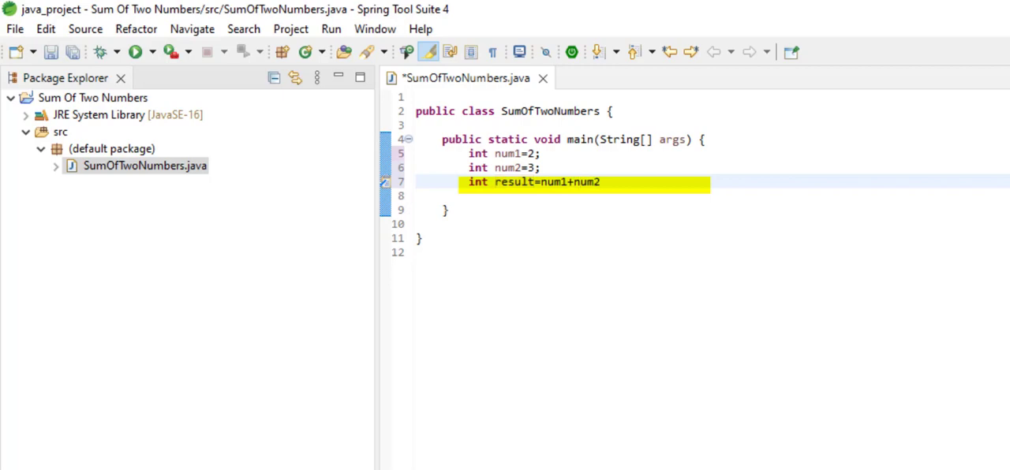
Add a System.out.println statement that prints result below the variable declarations
{"action": "key", "text": "Return"}
{"action": "type", "text": "syso"}
{"action": "key", "text": "ctrl+space"}
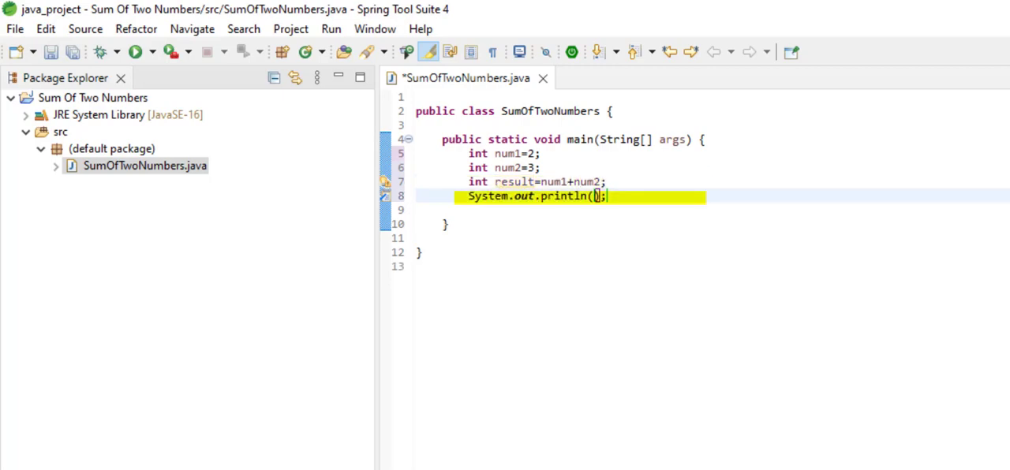
{"action": "type", "text": "result"}
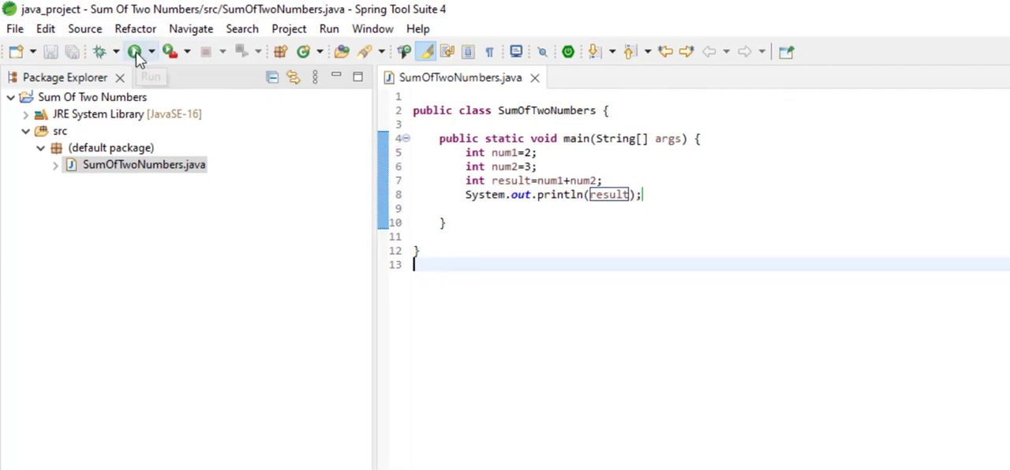
Run SumOfTwoNumbers.java as a Java Application
{"action": "left_click", "coordinate": [135, 52]}
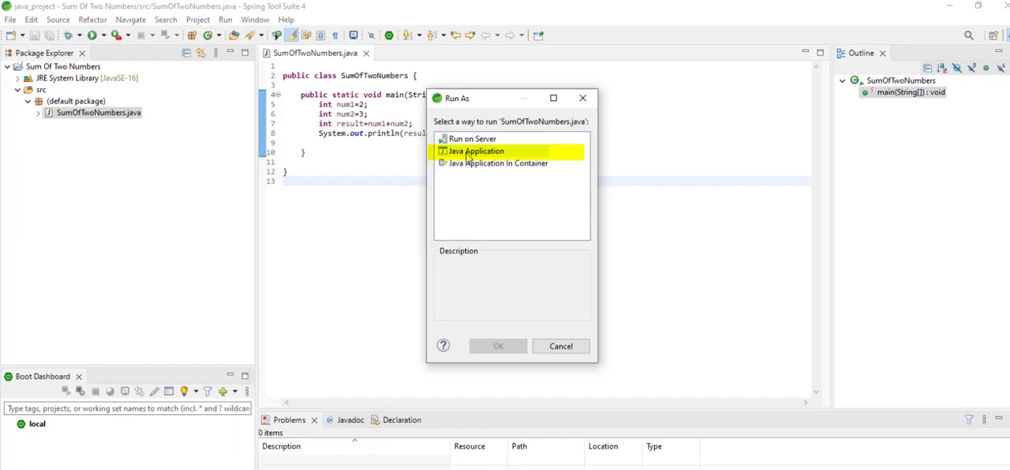
{"action": "left_click", "coordinate": [468, 157]}
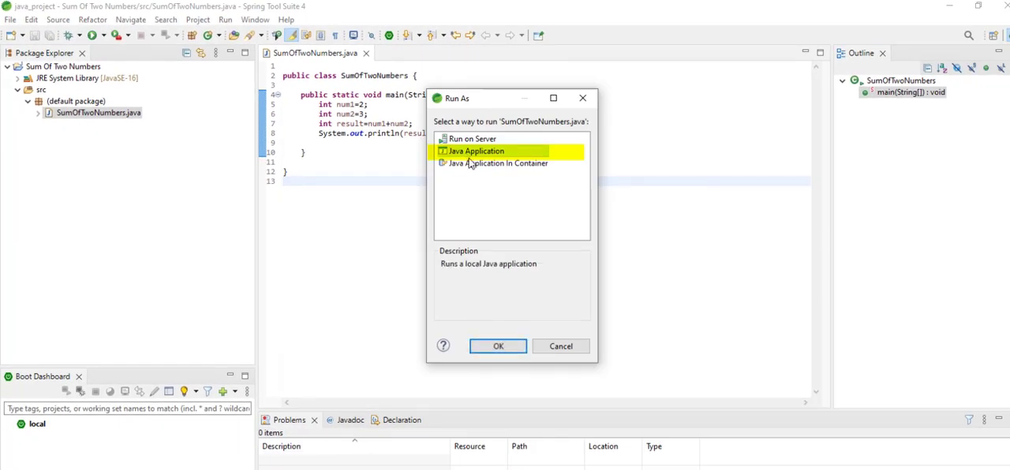
{"action": "left_click", "coordinate": [507, 351]}
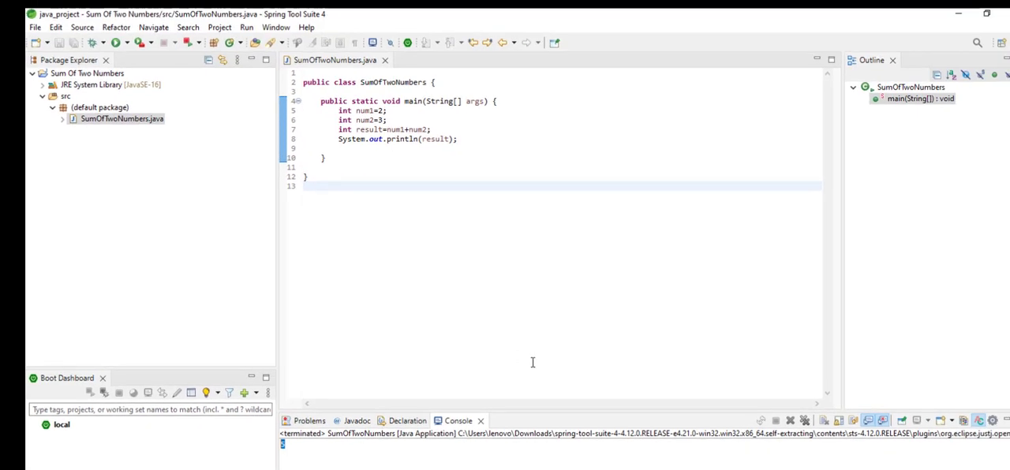
Switch to the "Sum Of Two Numbers" project folder in File Explorer and open Git Bash there
{"action": "key", "text": "alt+Tab"}
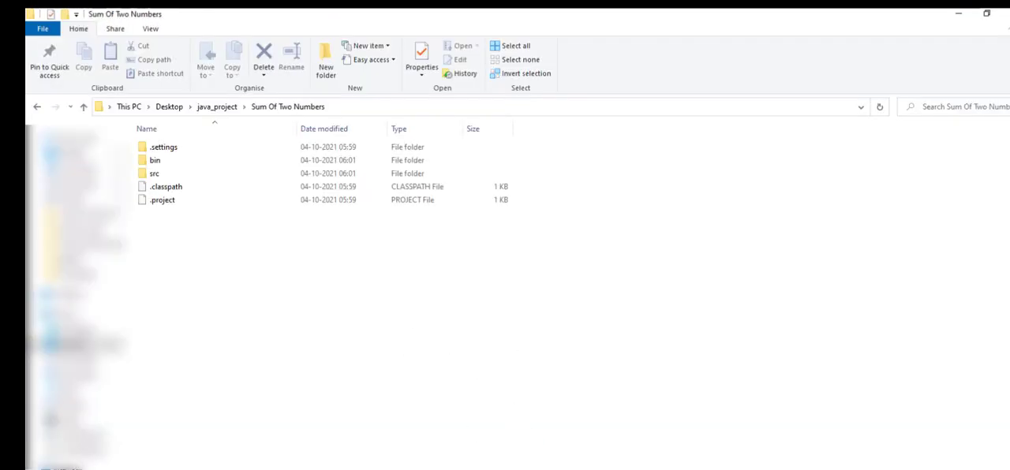
{"action": "key", "text": "alt+Tab"}
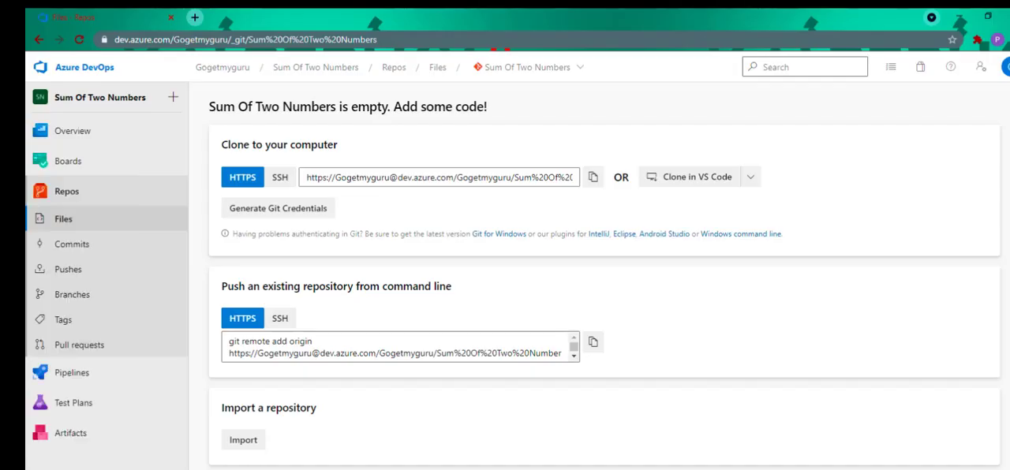
{"action": "key", "text": "alt+Tab"}
{"action": "right_click", "coordinate": [547, 217]}
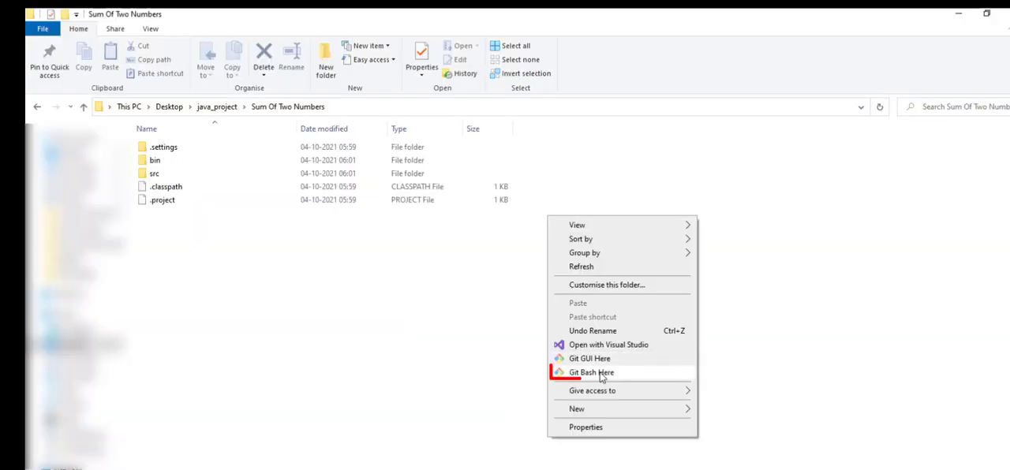
{"action": "left_click", "coordinate": [601, 377]}
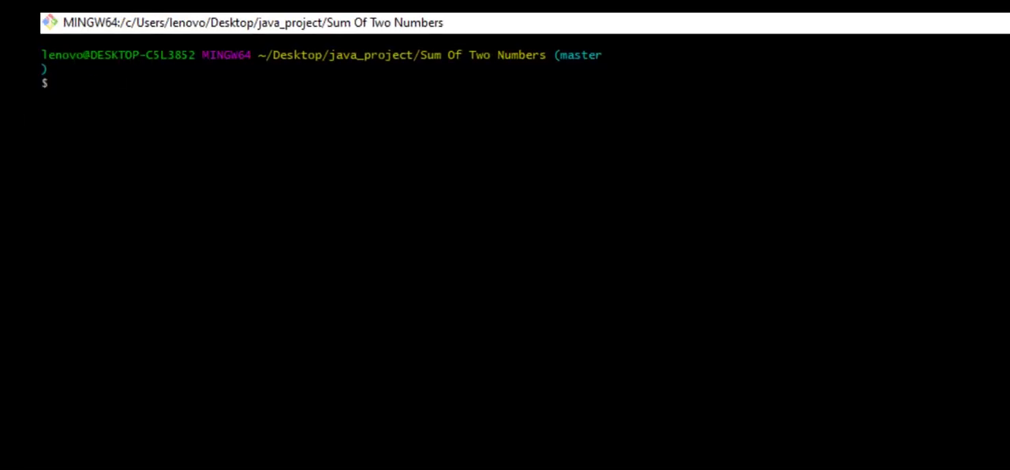
Clone the empty Azure DevOps repository into the project folder with git clone and its copied HTTPS URL
{"action": "type", "text": "git clone"}
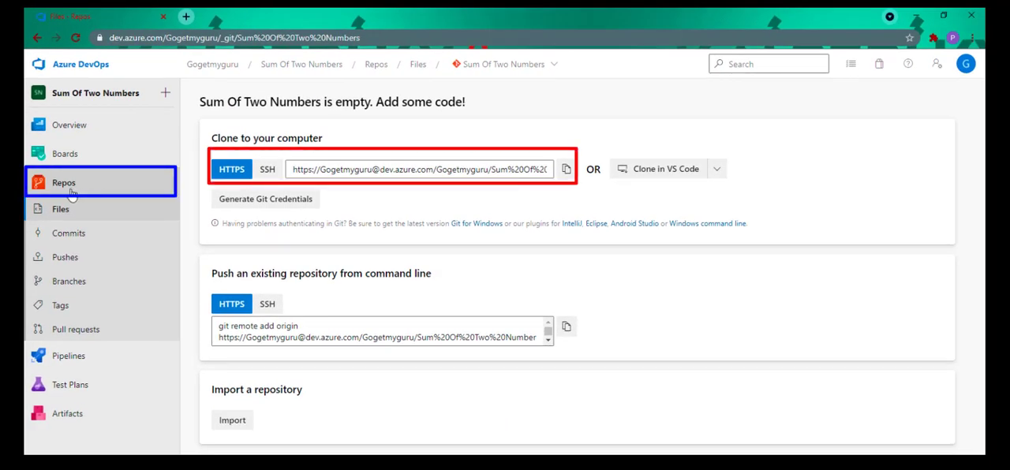
{"action": "left_click", "coordinate": [566, 172]}
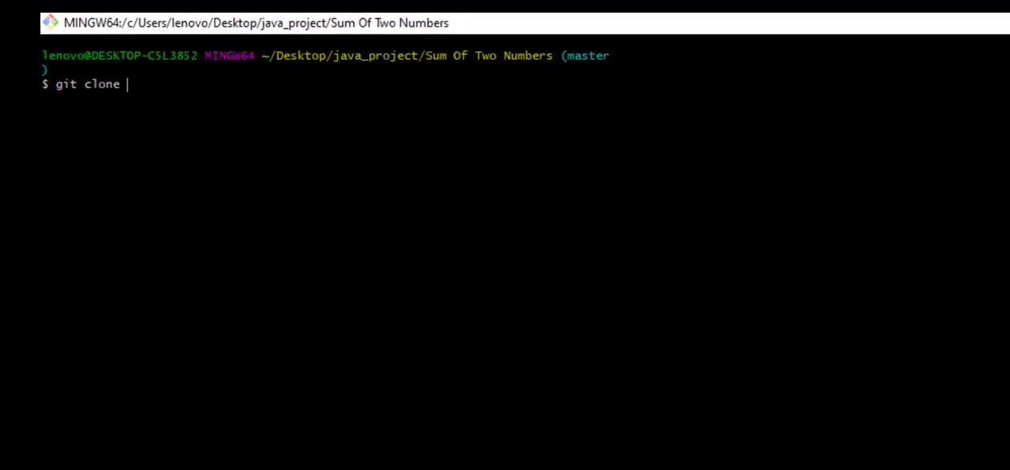
{"action": "right_click", "coordinate": [129, 86]}
{"action": "left_click", "coordinate": [183, 151]}
{"action": "key", "text": "Return"}
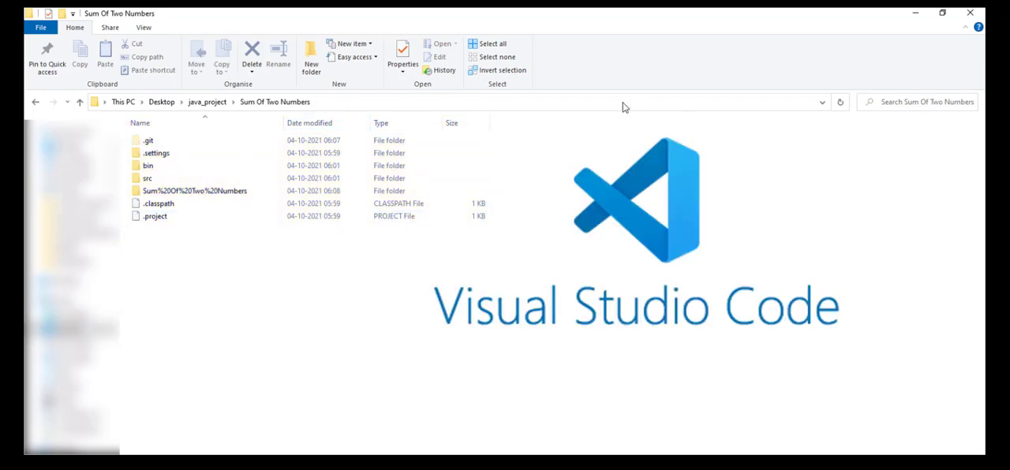
Open Command Prompt in the "Sum Of Two Numbers" folder and launch Visual Studio Code there with code
{"action": "left_click", "coordinate": [591, 103]}
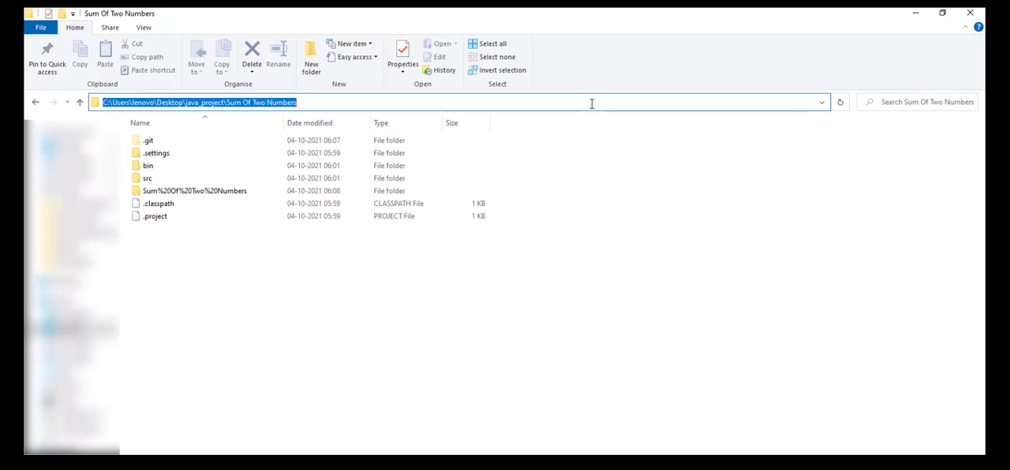
{"action": "key", "text": "BackSpace"}
{"action": "type", "text": "cmd"}
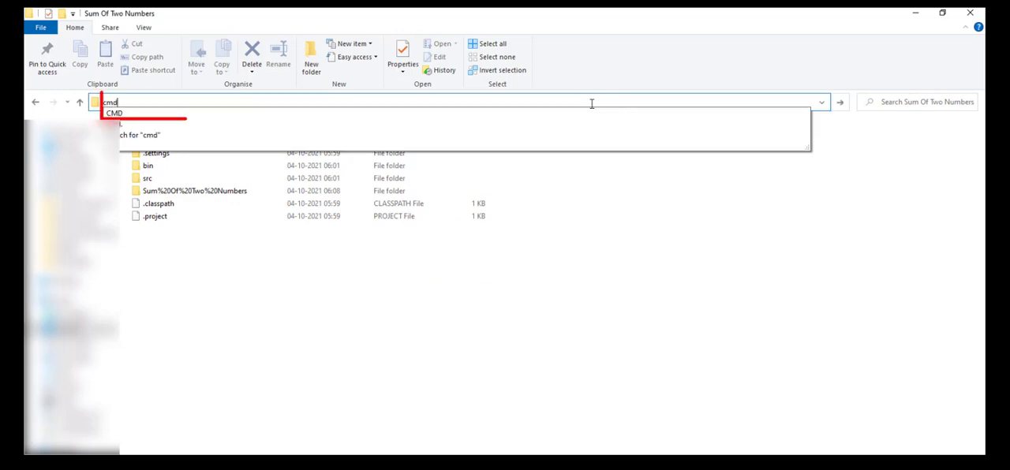
{"action": "key", "text": "Return"}
{"action": "type", "text": "code"}
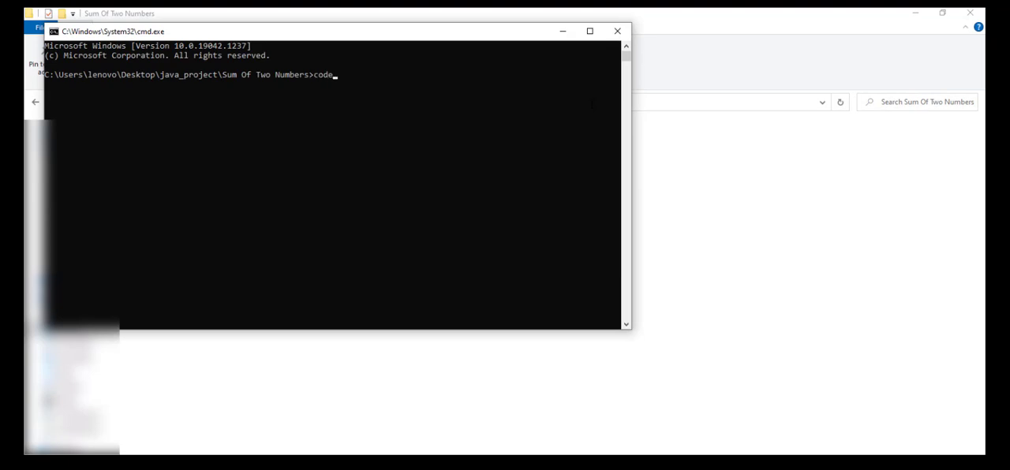
{"action": "type", "text": " ."}
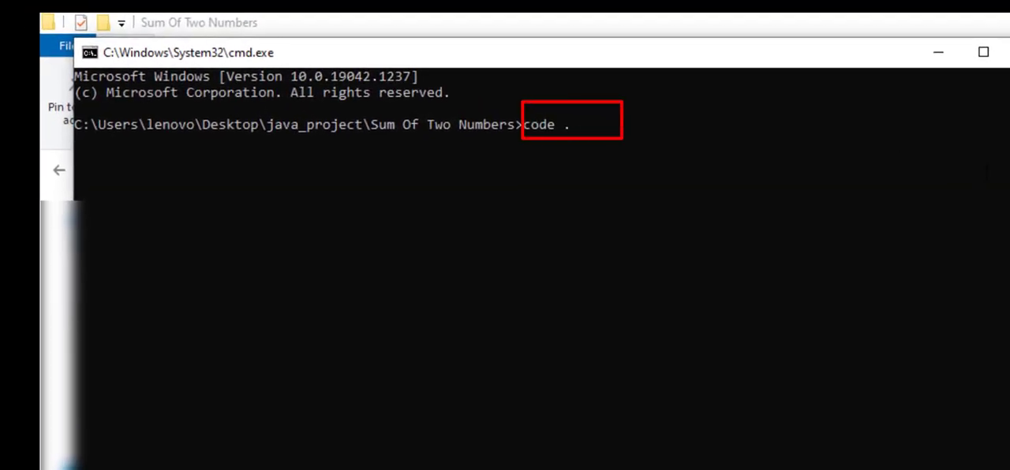
{"action": "key", "text": "Return"}
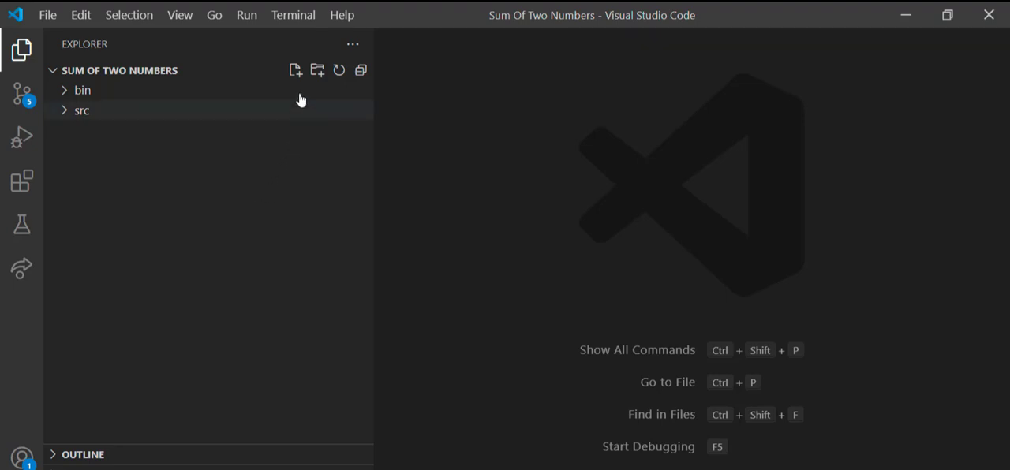
Create a new file named .gitignore in the root of the Sum Of Two Numbers project
{"action": "left_click", "coordinate": [295, 70]}
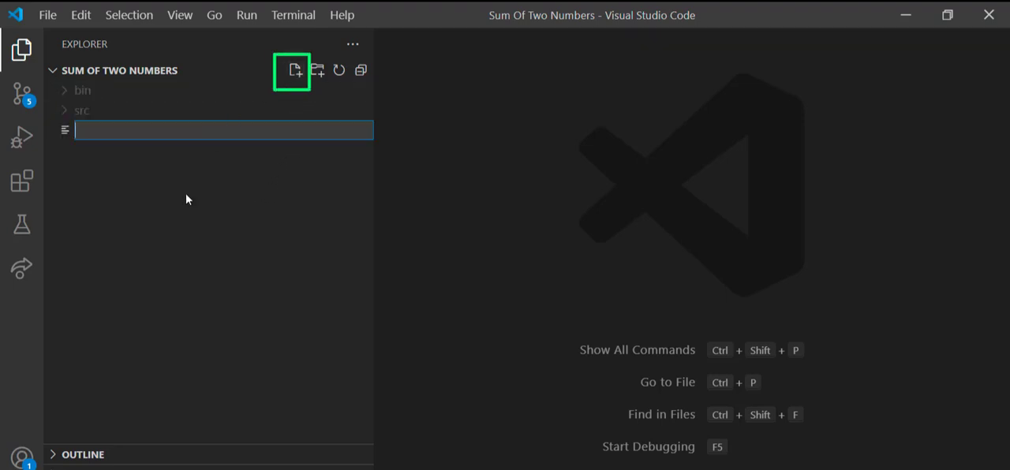
{"action": "type", "text": ".giti"}
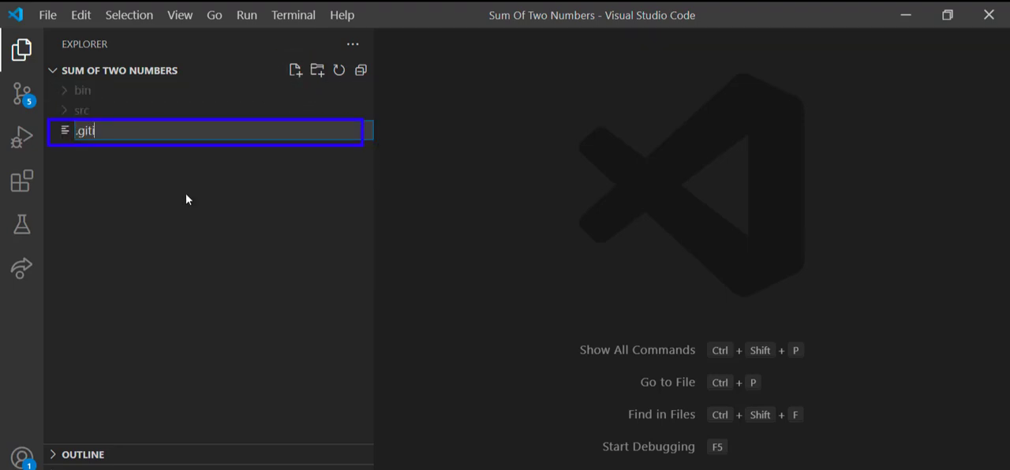
{"action": "type", "text": "gnore"}
{"action": "key", "text": "Return"}
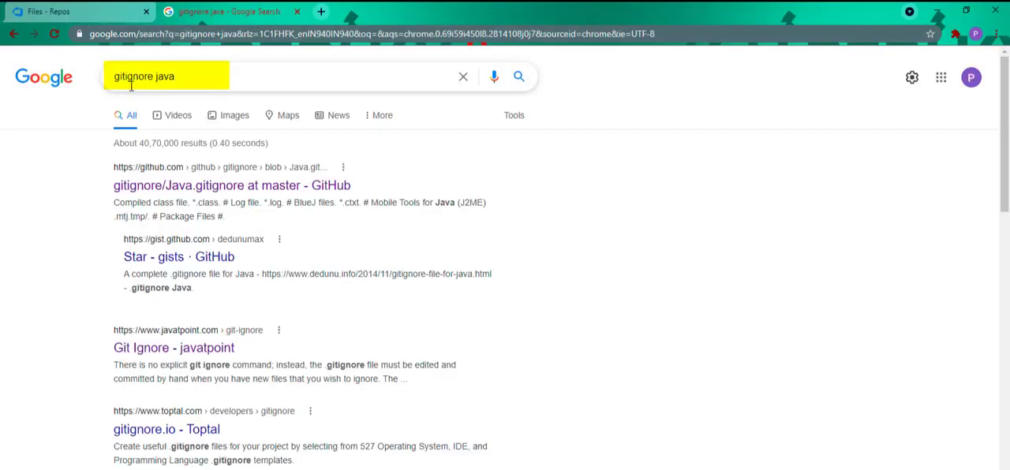
Paste the raw contents of GitHub's Java.gitignore template into .gitignore and place a copy of the file in the src folder
{"action": "left_click", "coordinate": [177, 190]}
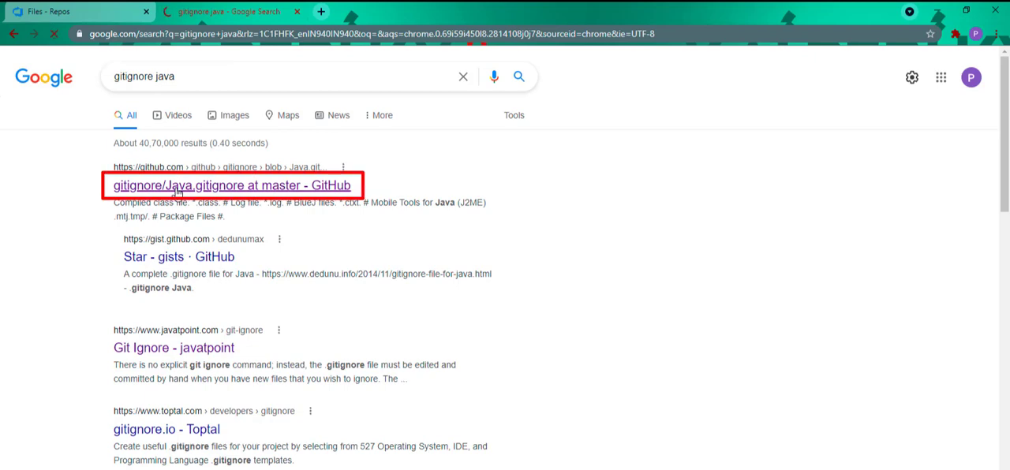
{"action": "left_click", "coordinate": [759, 248]}
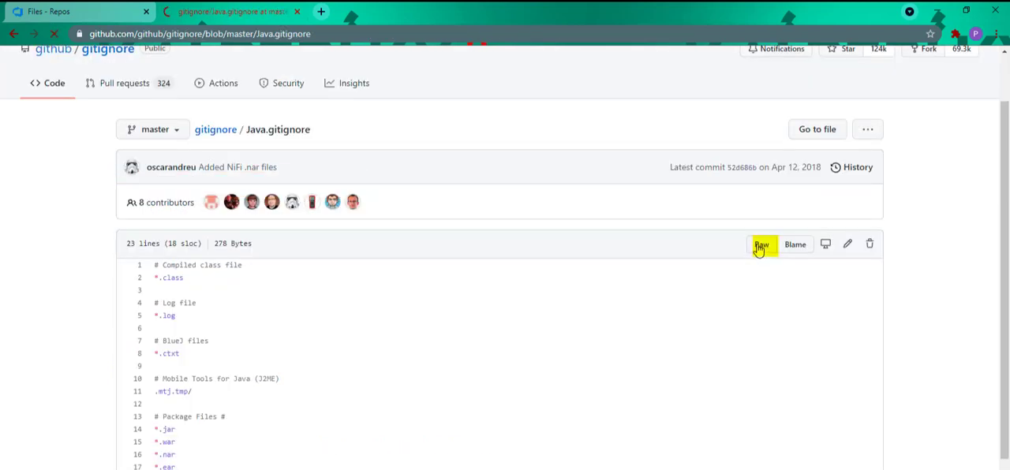
{"action": "key", "text": "ctrl+a"}
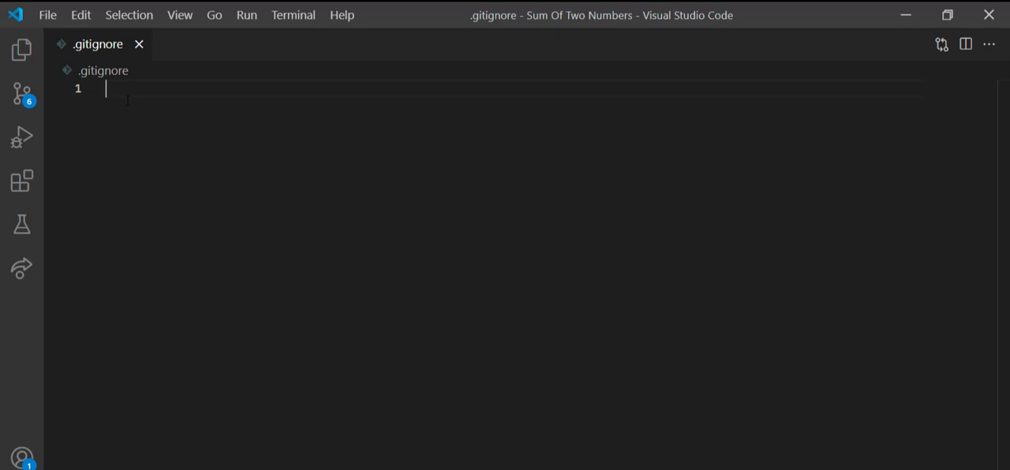
{"action": "key", "text": "ctrl+v"}
{"action": "key", "text": "ctrl+shift+e"}
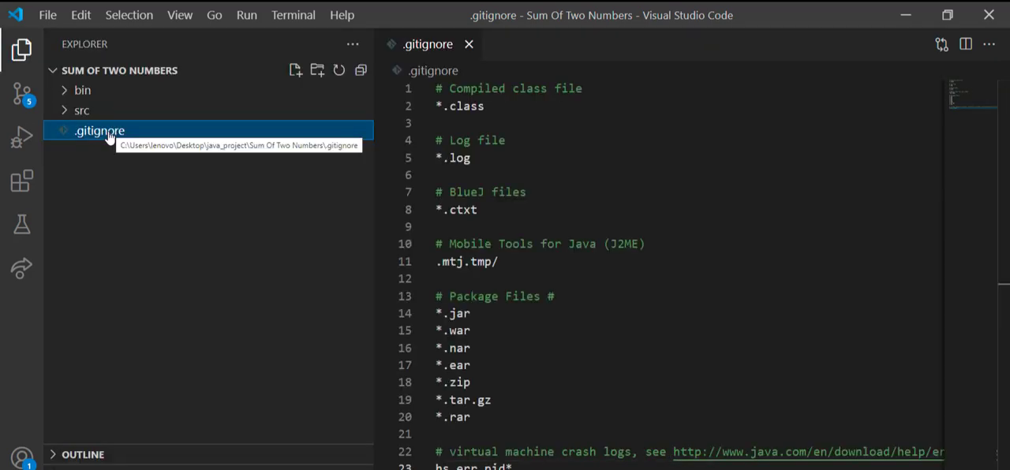
{"action": "mouse_move", "coordinate": [107, 145]}
{"action": "left_mouse_down"}
{"action": "mouse_move", "coordinate": [68, 104]}
{"action": "mouse_move", "coordinate": [88, 139]}
{"action": "left_mouse_up"}
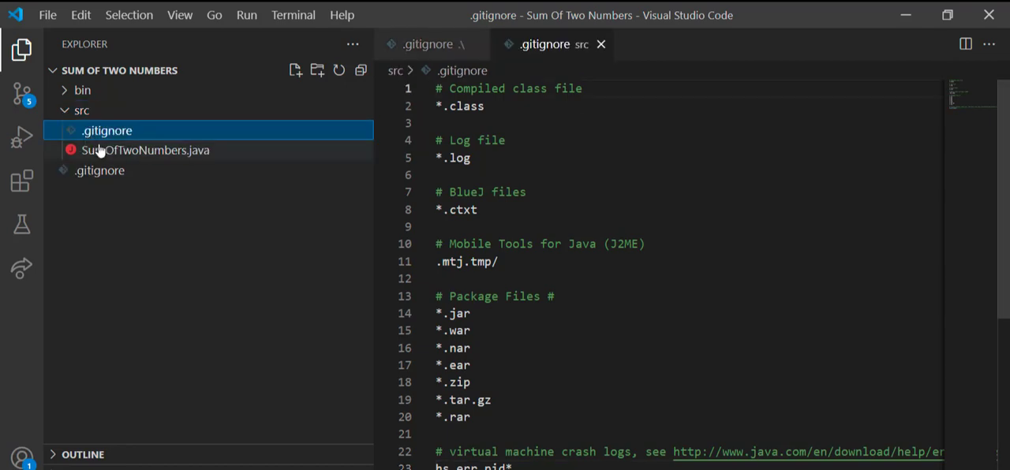
Open a maximized integrated terminal and stage all project files with git add
{"action": "key", "text": "ctrl+b"}
{"action": "key", "text": "ctrl+grave"}
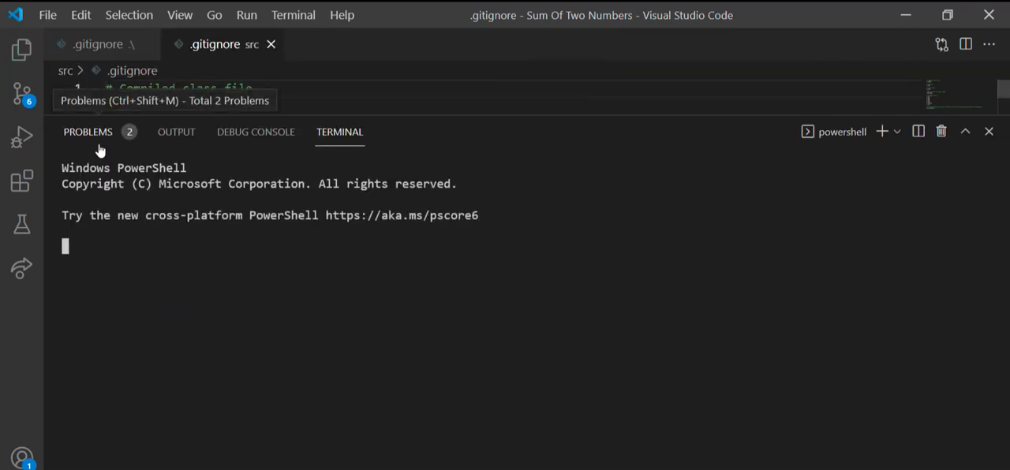
{"action": "key", "text": "ctrl+alt+m"}
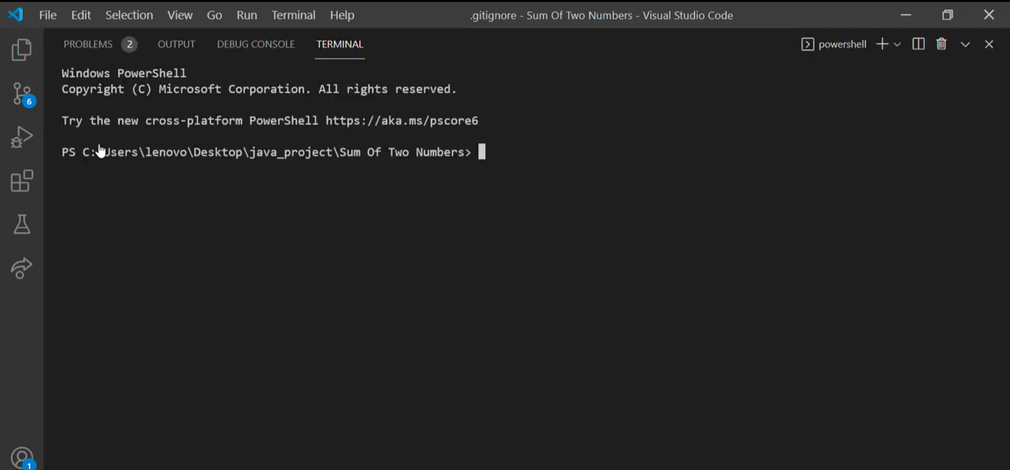
{"action": "type", "text": "git add ."}
{"action": "key", "text": "Return"}
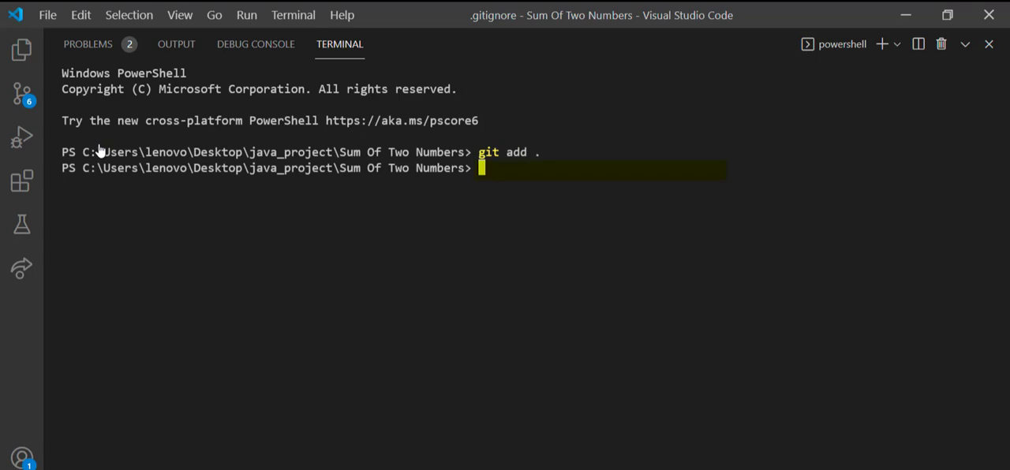
Commit the staged files with the message ".gitignore file is added"
{"action": "type", "text": "git comm"}
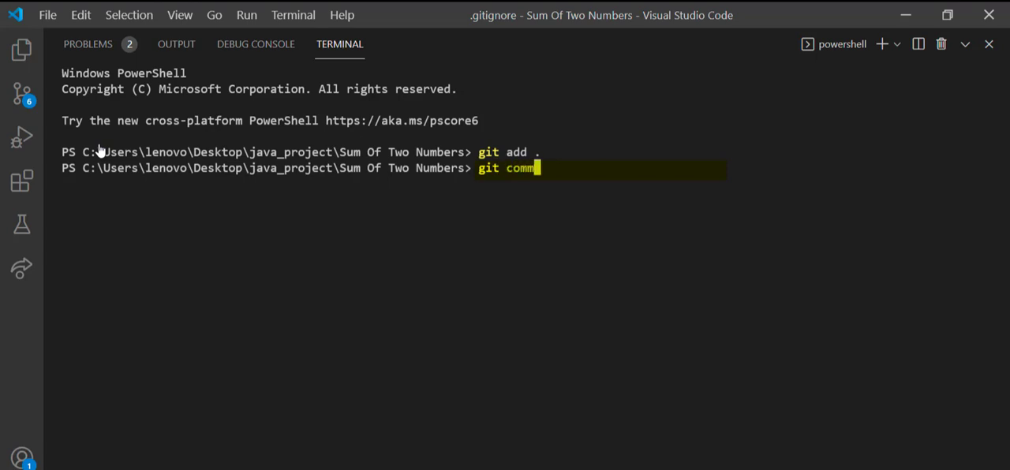
{"action": "type", "text": "it -m"}
{"action": "type", "text": ".gitignore"}
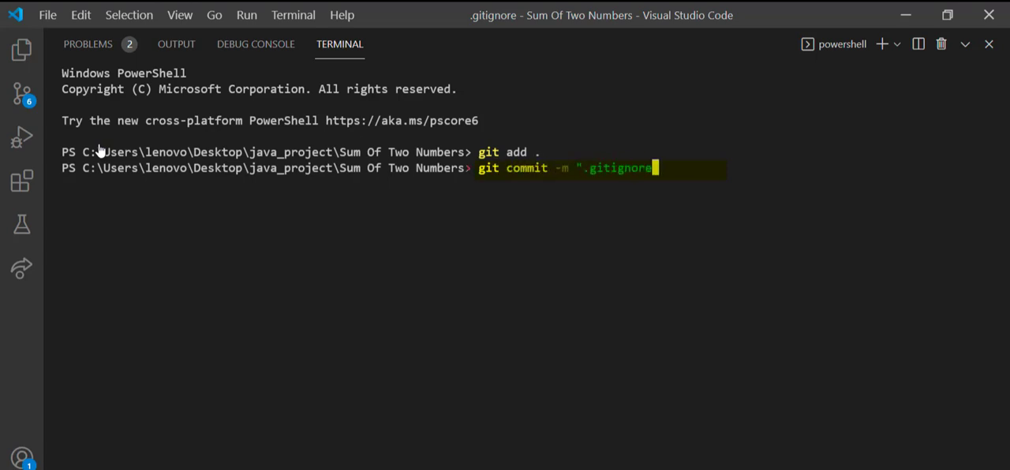
{"action": "type", "text": " file is added\""}
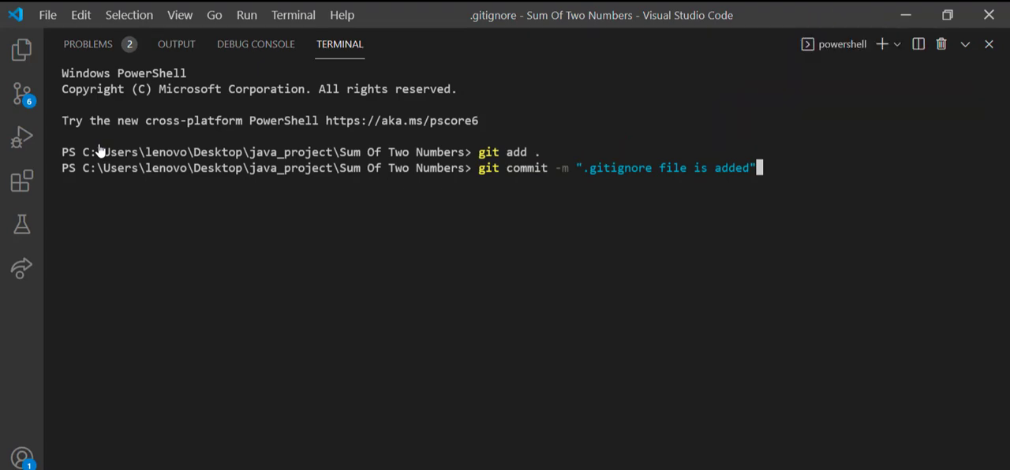
{"action": "key", "text": "Return"}
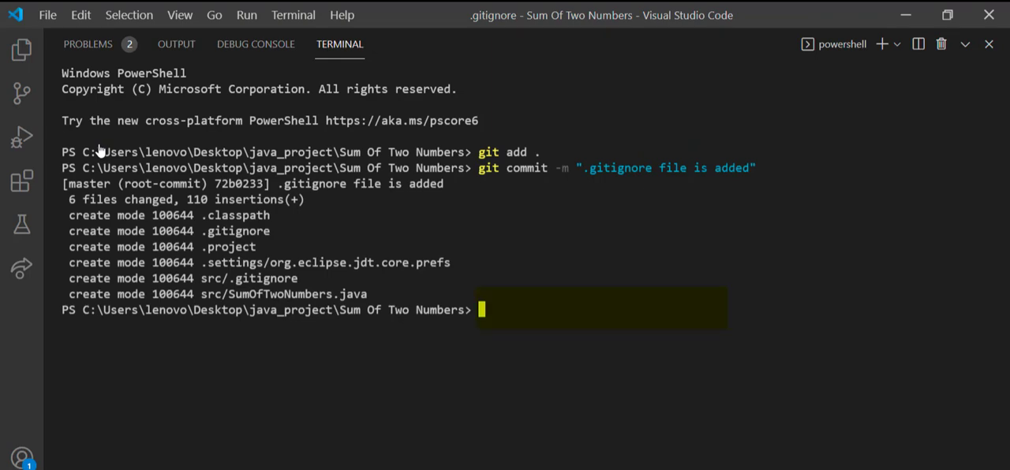
Push the commit to the remote repository with git push origin master
{"action": "type", "text": "git push "}
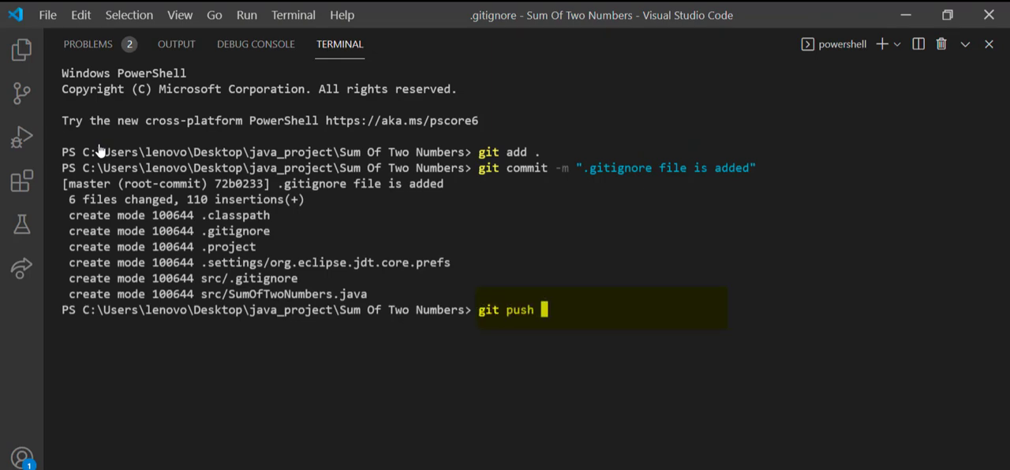
{"action": "type", "text": "origin master"}
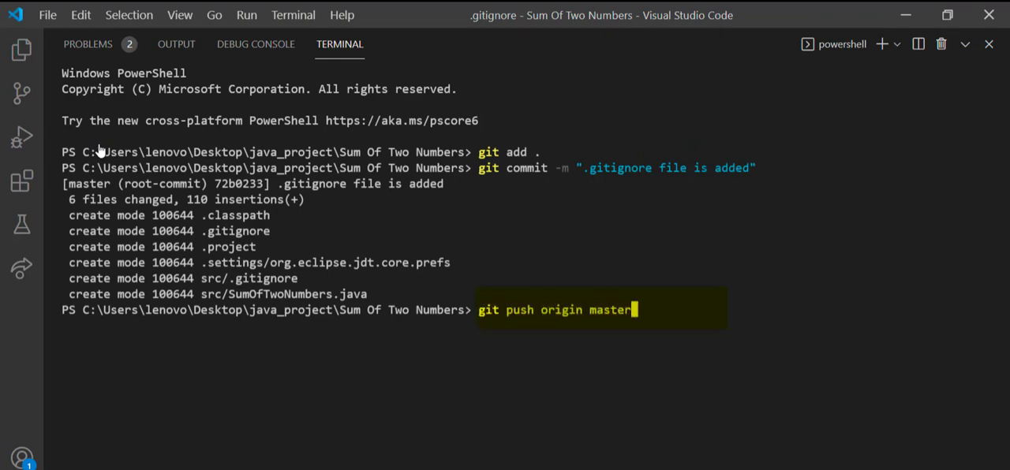
{"action": "key", "text": "Return"}
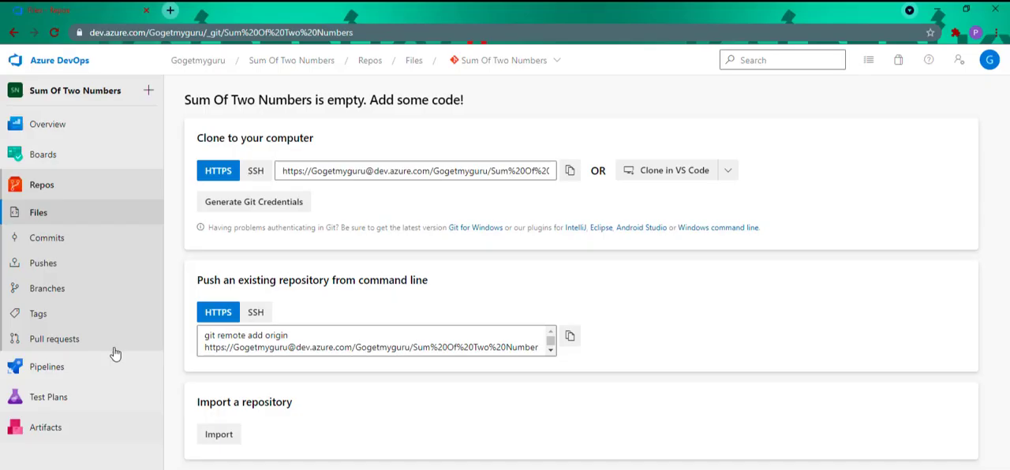
Switch to Azure DevOps in the browser, refresh the repository files and review the code of SumOfTwoNumbers.java in src
{"action": "left_click", "coordinate": [54, 33]}
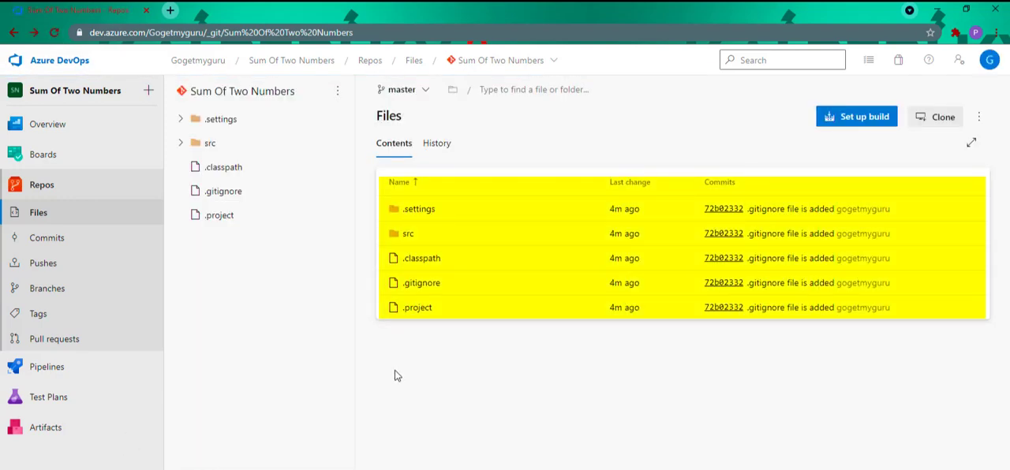
{"action": "left_click", "coordinate": [407, 234]}
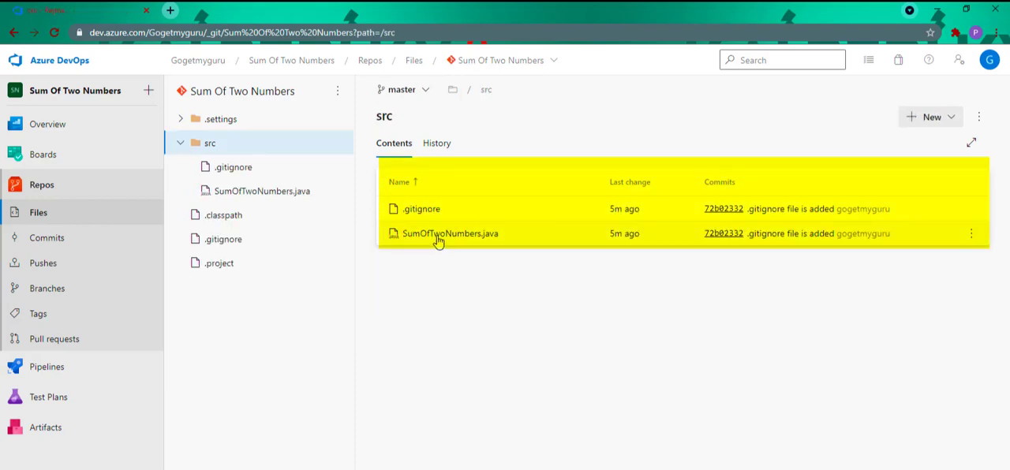
{"action": "left_click", "coordinate": [438, 238]}
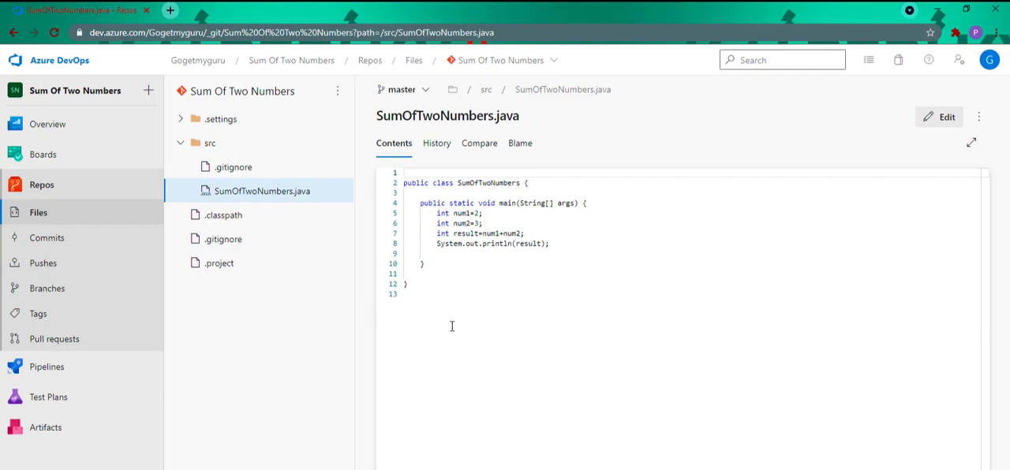
{"action": "left_click_drag", "start_coordinate": [452, 326], "coordinate": [404, 173]}
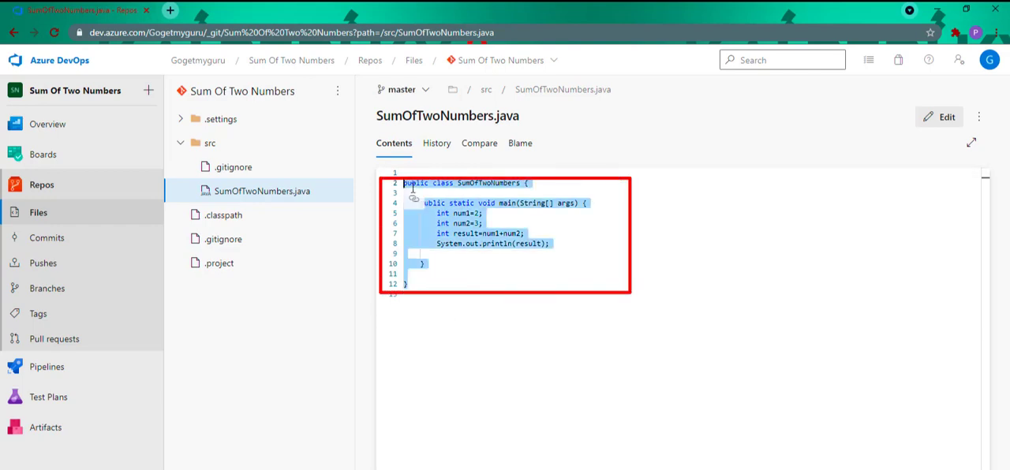